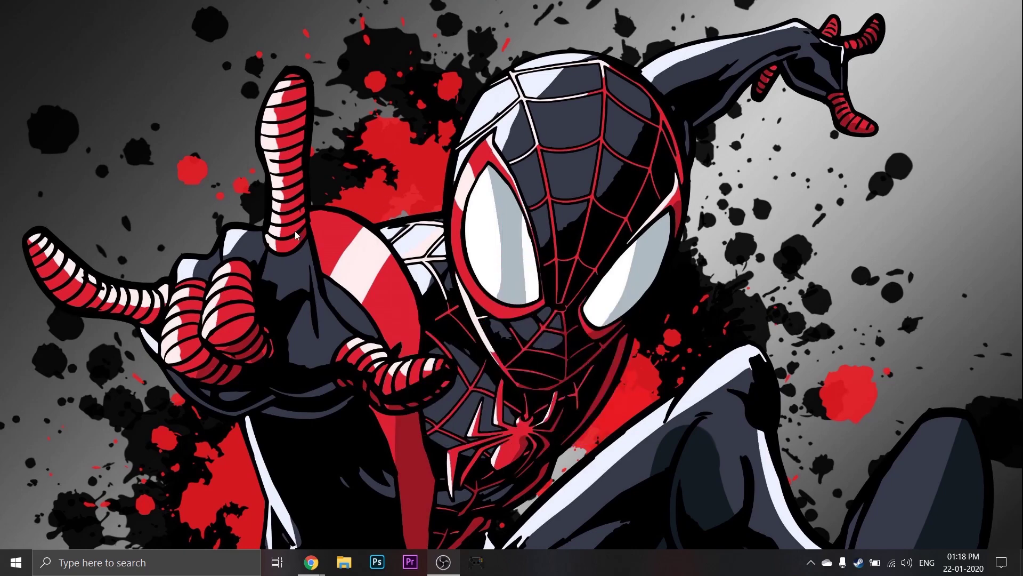
Switch to Chrome and open the panzoid.com home page
left_click(322, 563)
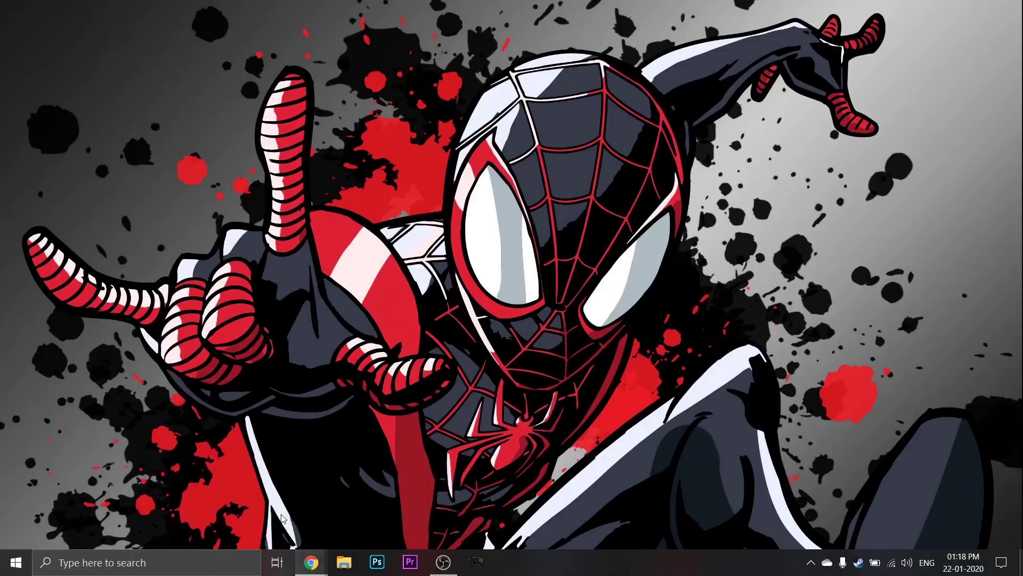
left_click_drag(175, 31, 249, 31)
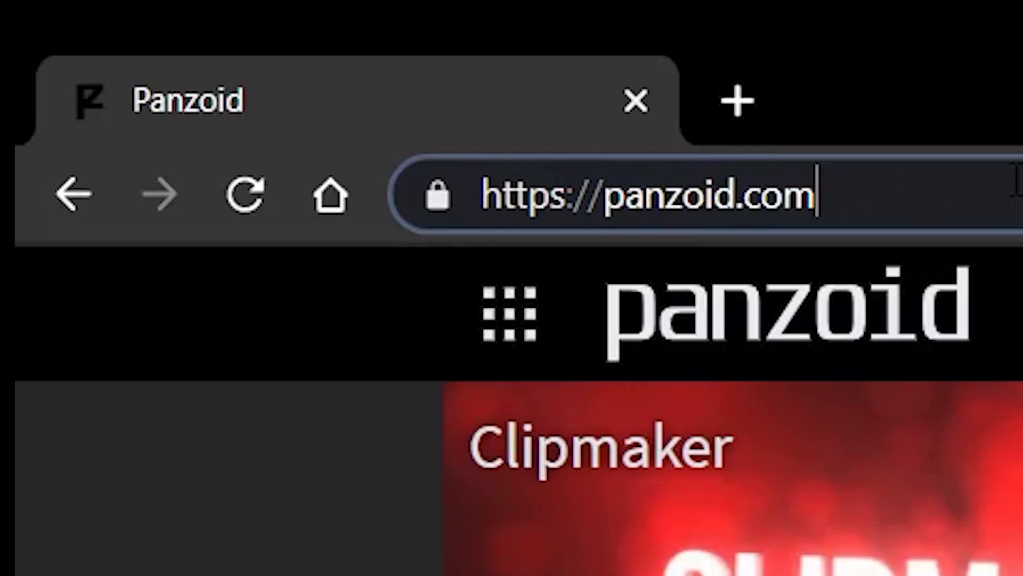
left_click(83, 145)
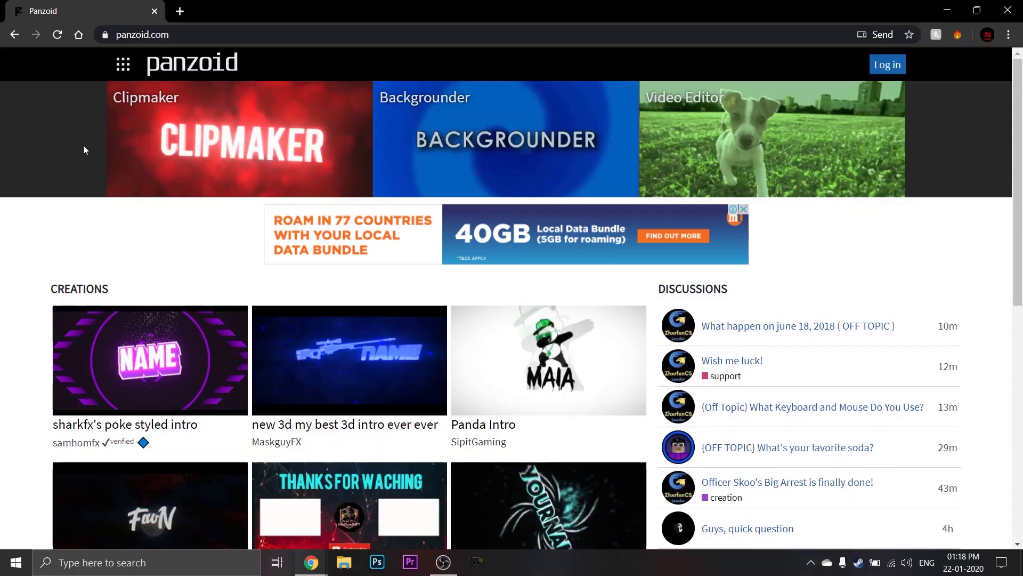
Browse the featured creations on the home page and open the full creations gallery
scroll(876, 481, "down", 1)
scroll(690, 484, "down", 4)
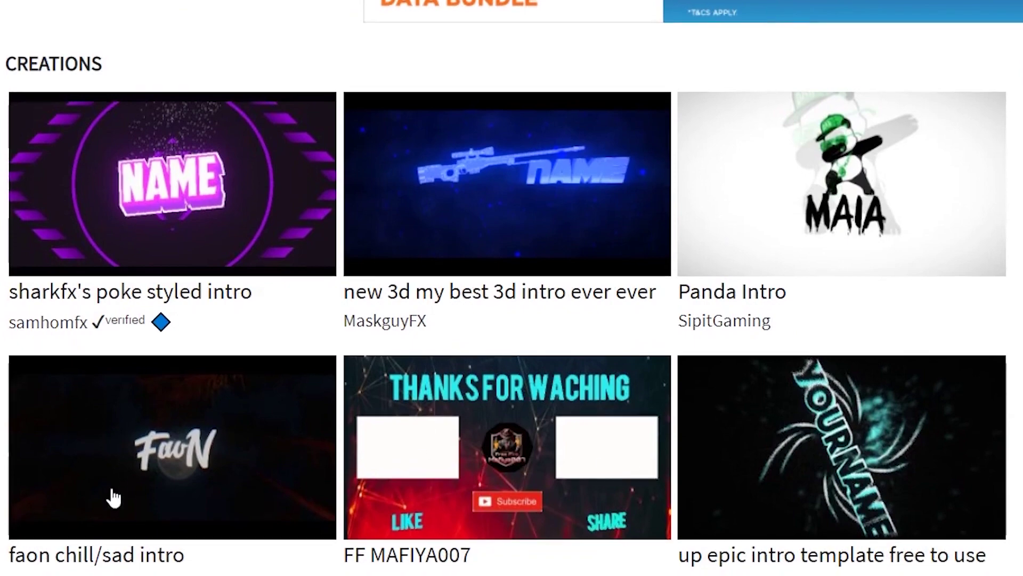
scroll(635, 533, "down", 5)
scroll(893, 540, "down", 5)
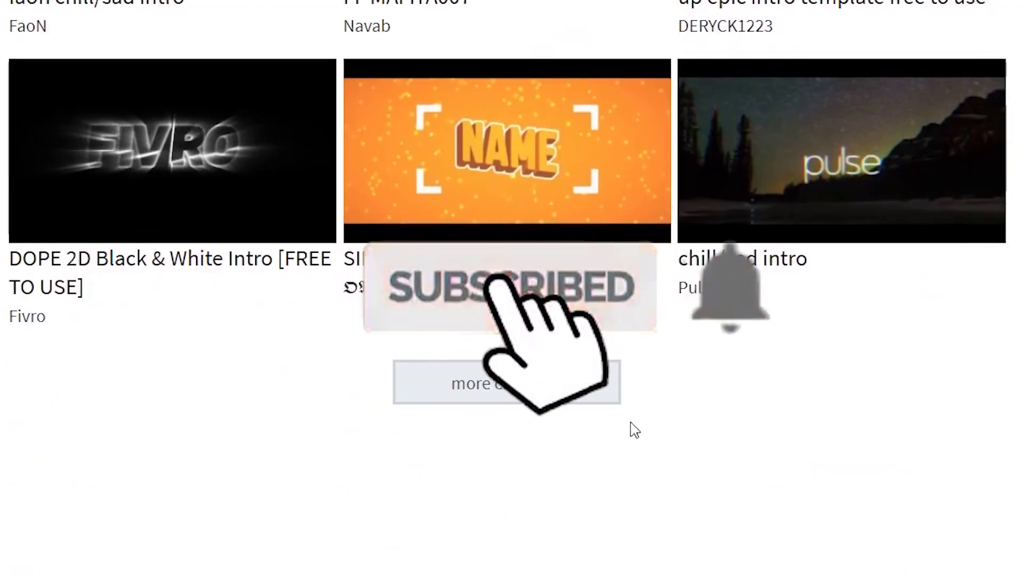
left_click(589, 395)
Find the Amazing Red Upbeat Chill Intro Template (2D) in the creations gallery and open it
scroll(512, 293, "down", 5)
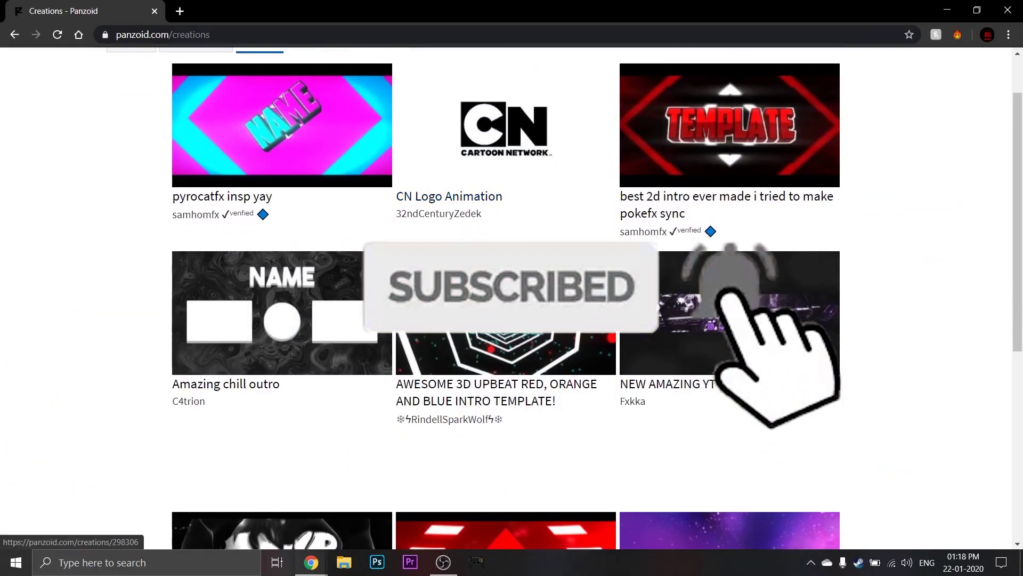
scroll(688, 443, "down", 7)
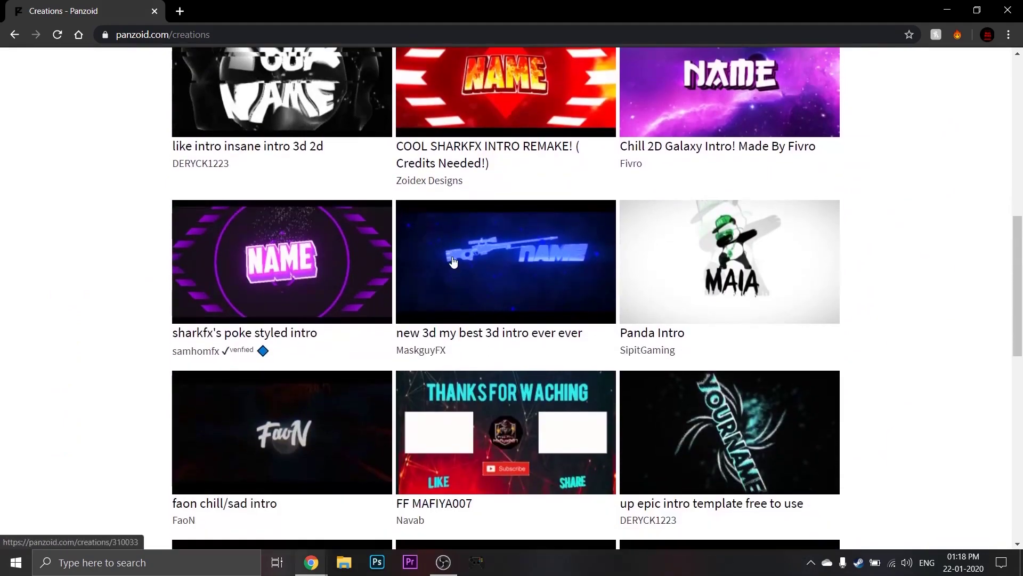
scroll(688, 442, "down", 7)
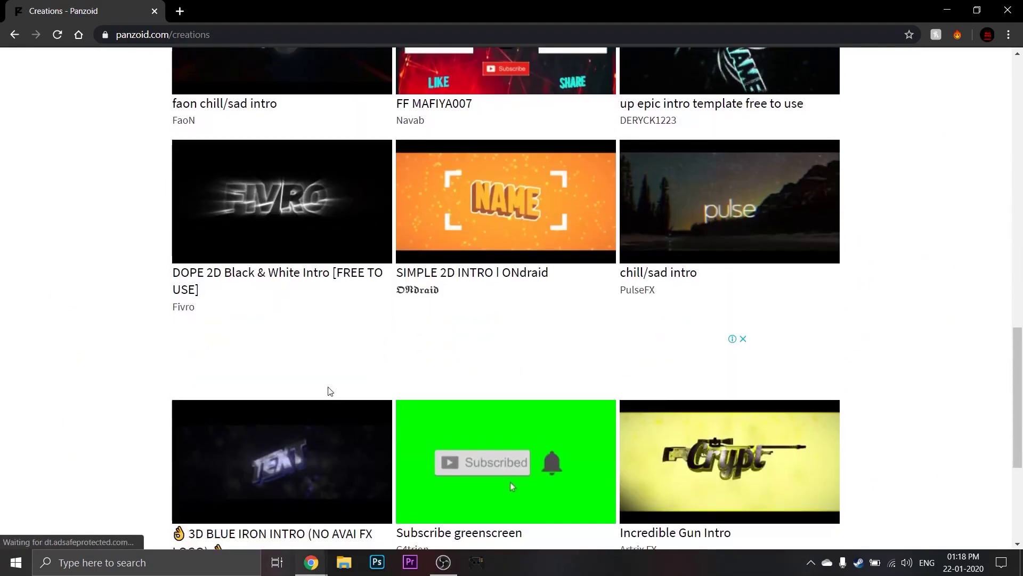
scroll(335, 382, "down", 3)
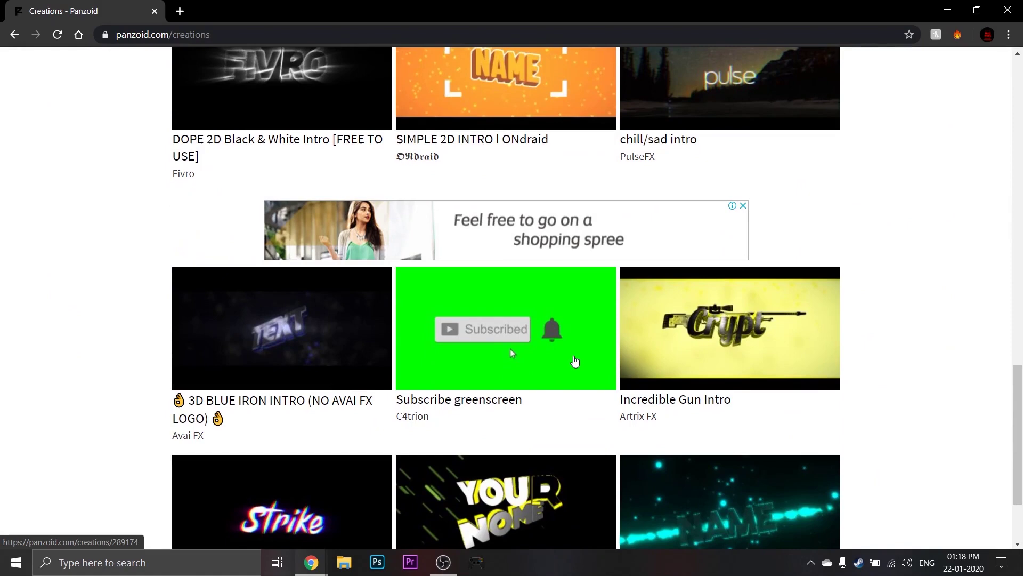
scroll(728, 342, "down", 2)
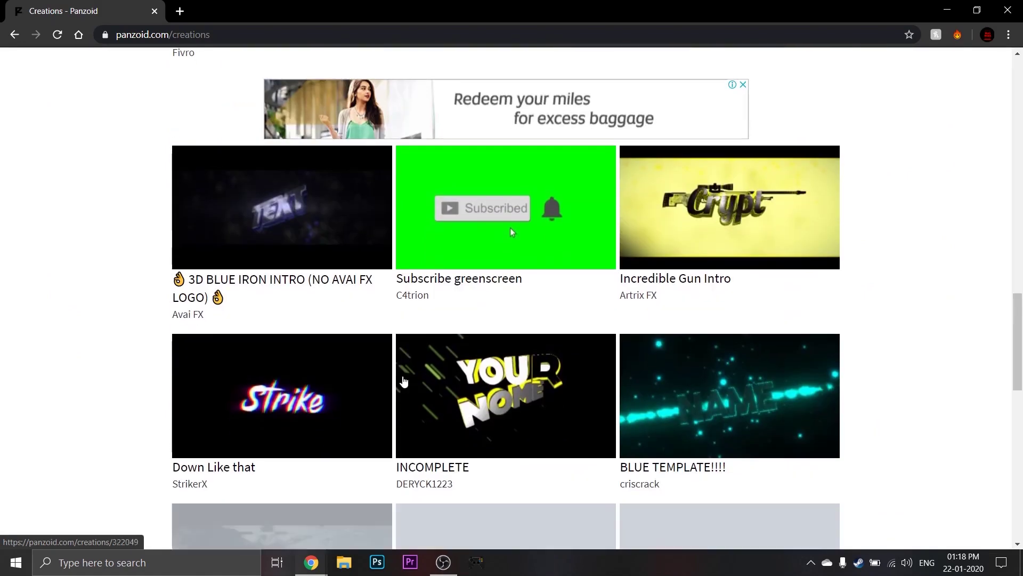
scroll(403, 381, "down", 4)
scroll(403, 382, "down", 4)
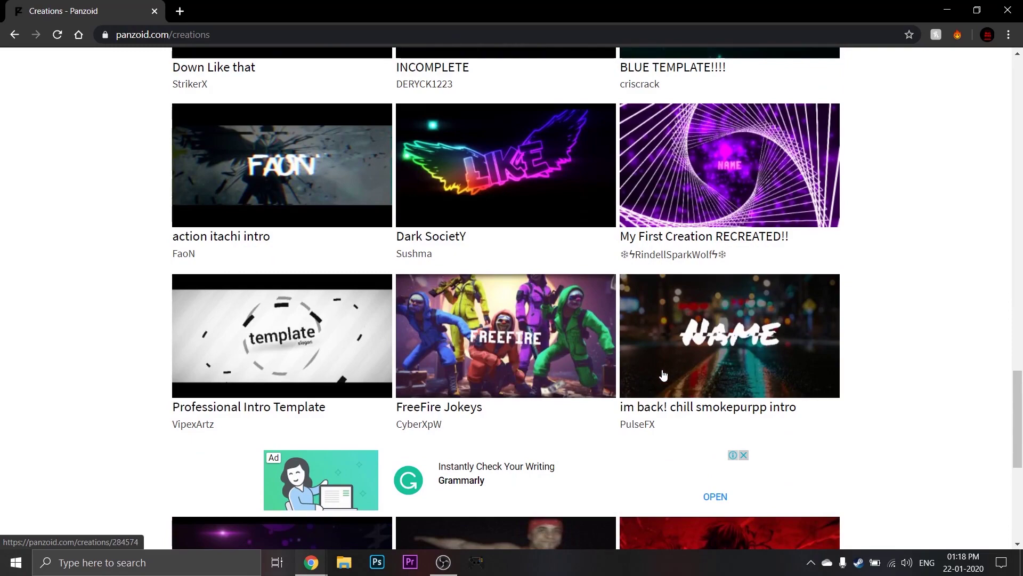
scroll(663, 376, "down", 6)
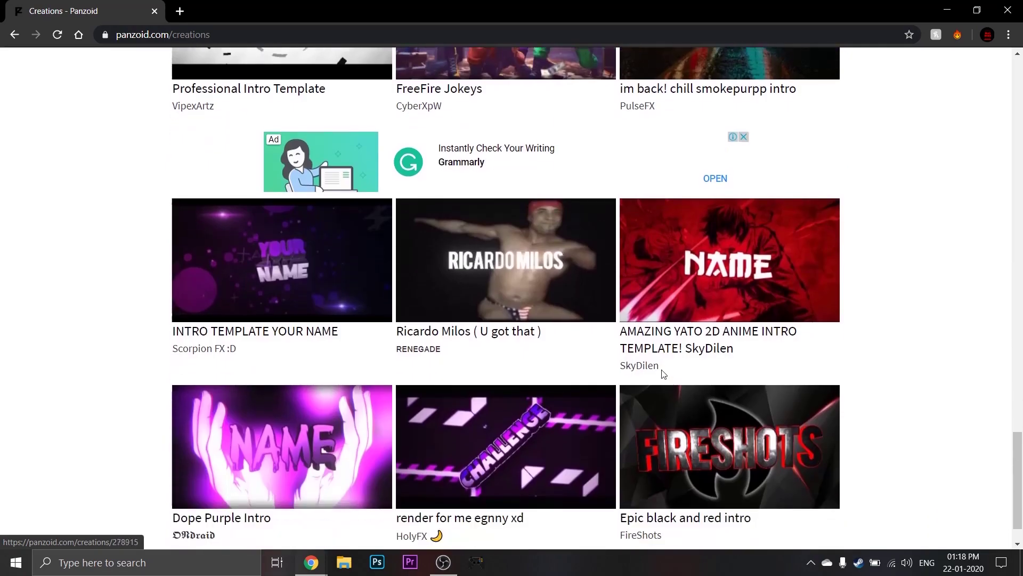
scroll(658, 377, "down", 2)
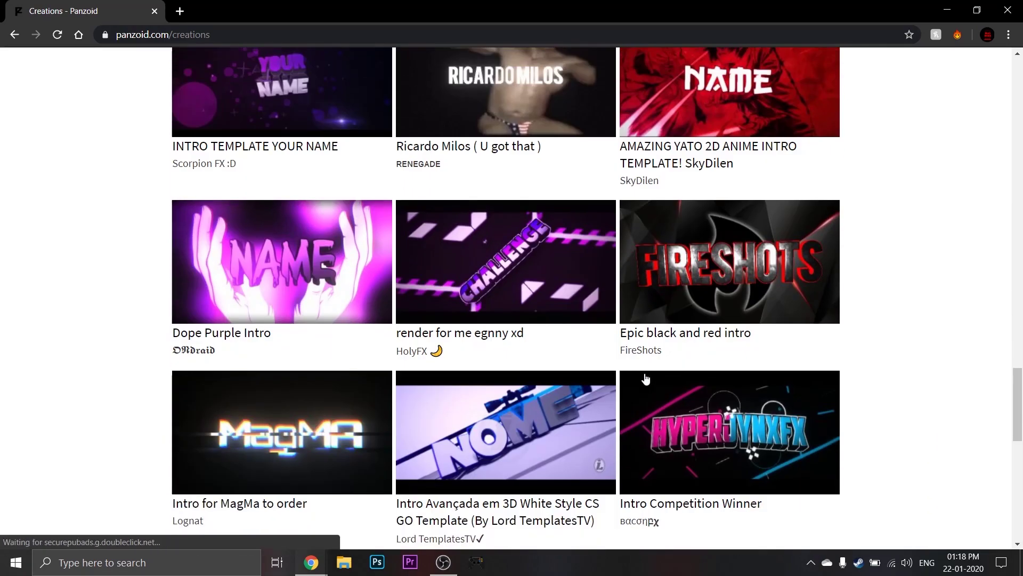
scroll(646, 377, "down", 2)
scroll(645, 378, "down", 2)
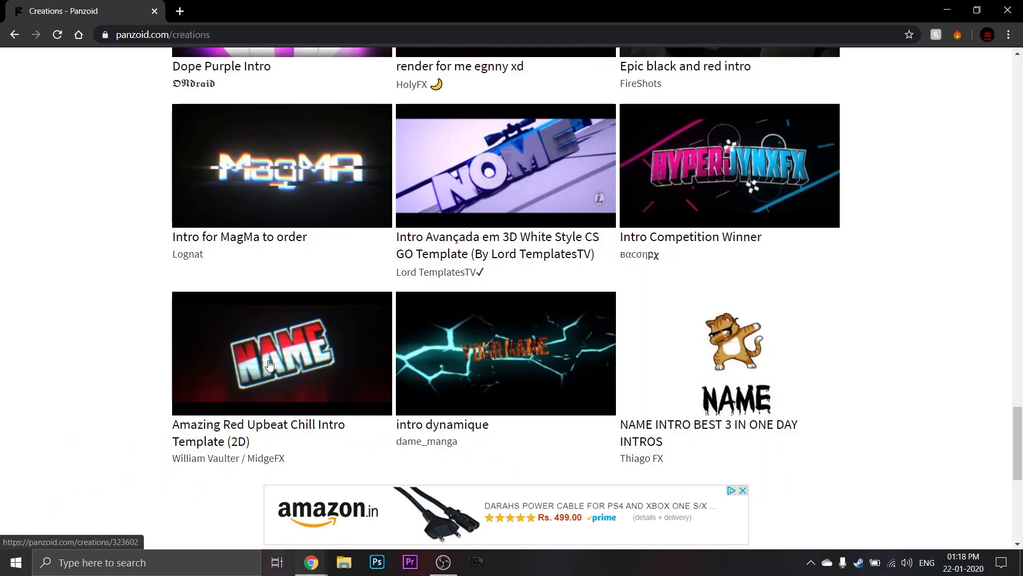
left_click(189, 306)
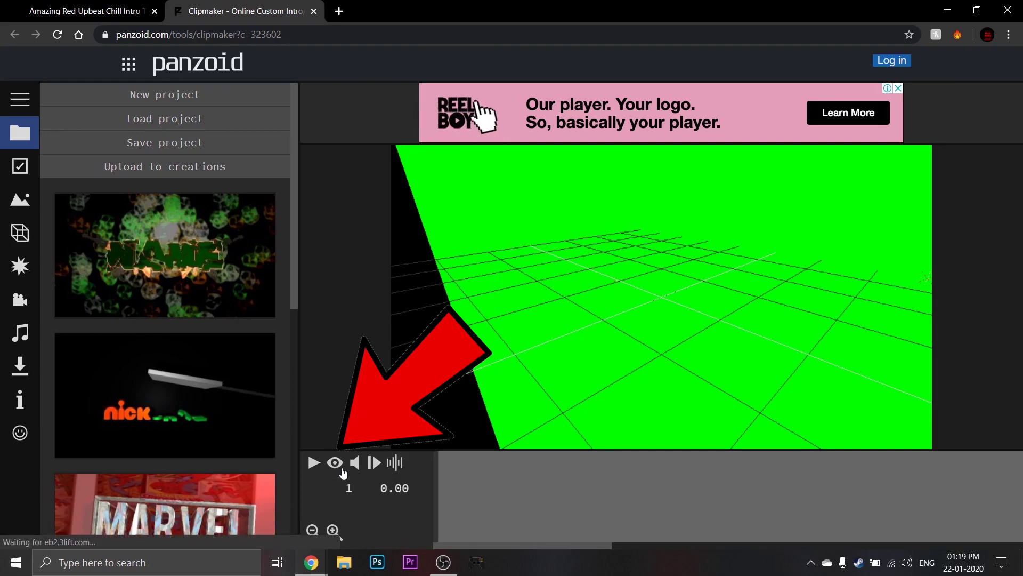
Switch the viewport to the camera preview and play the intro template to see its animation
left_click(340, 465)
left_click(314, 463)
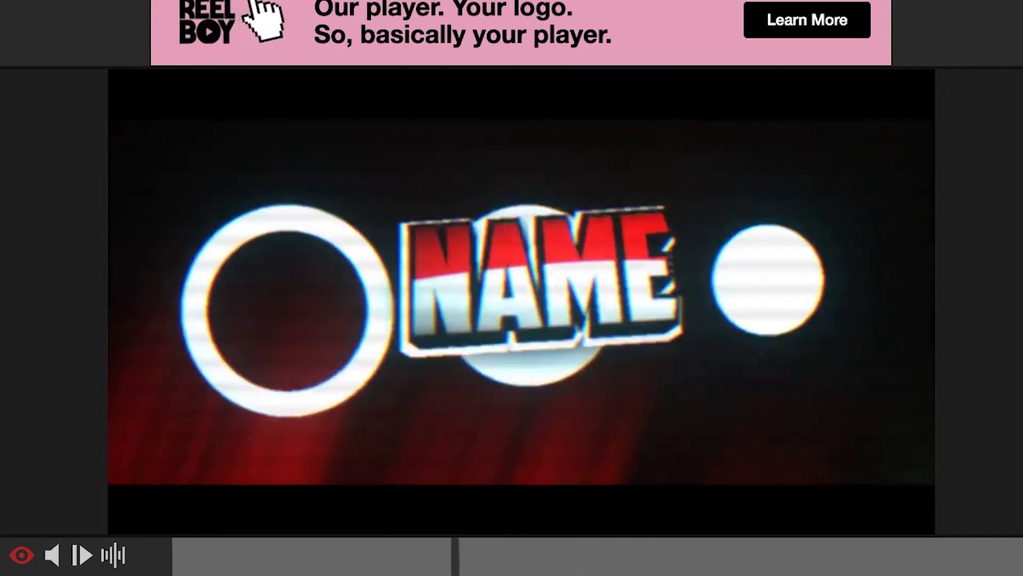
mouse_move(455, 565)
left_mouse_down()
mouse_move(506, 555)
mouse_move(438, 575)
left_mouse_up()
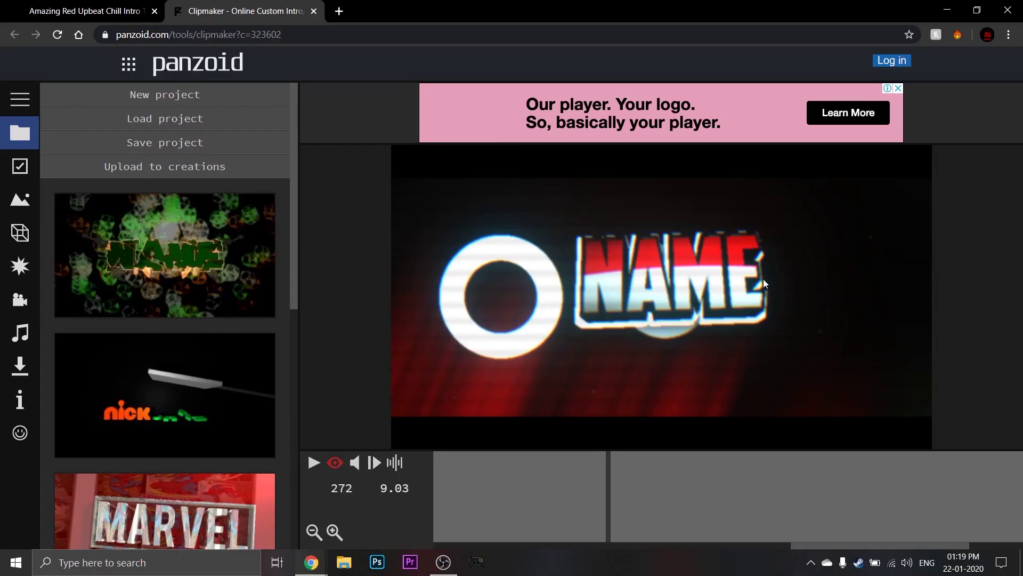
Change the first NAME text object in the nested group to MADMUKS
left_click(21, 233)
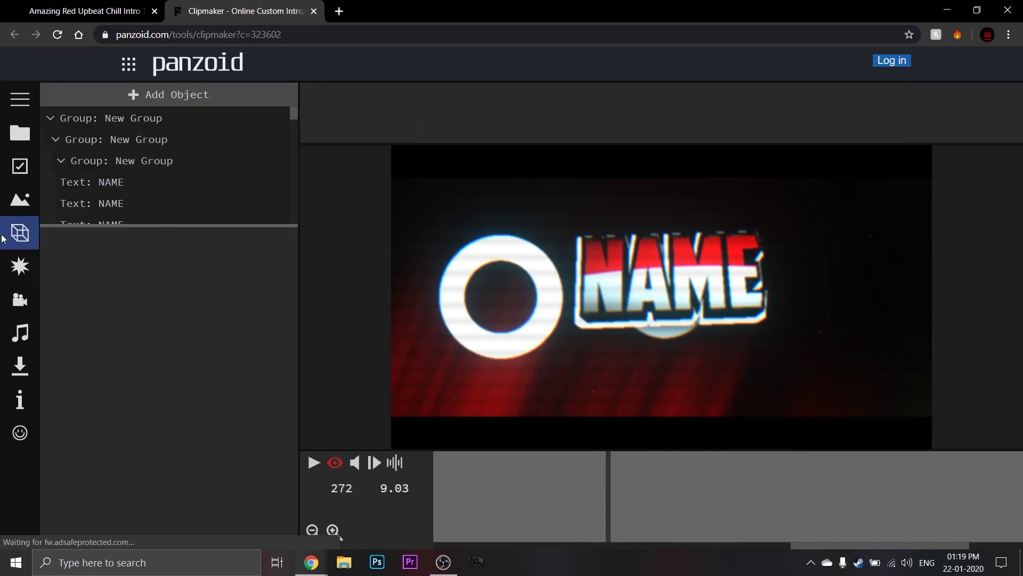
scroll(214, 165, "down", 2)
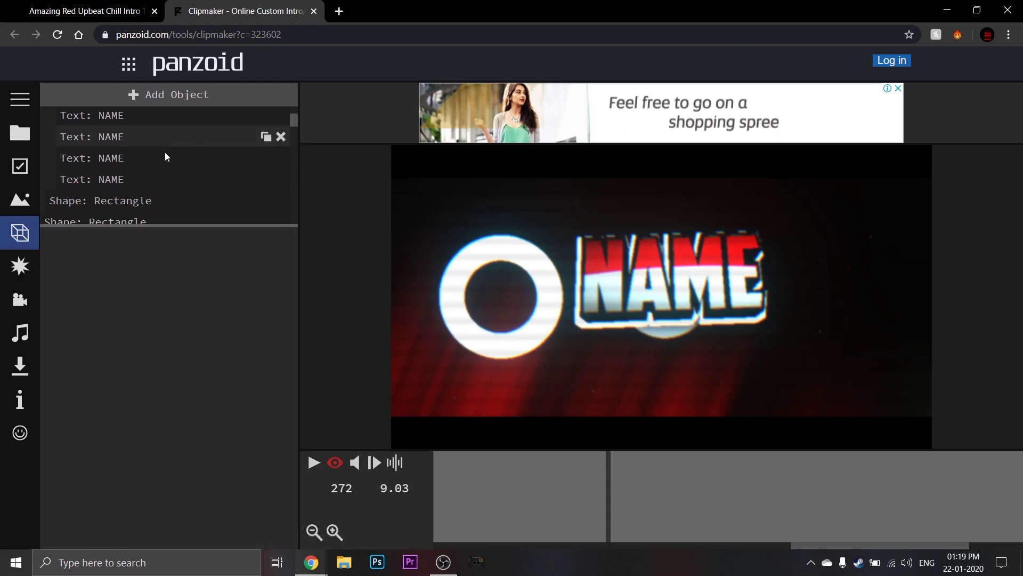
scroll(135, 184, "up", 2)
left_click(133, 182)
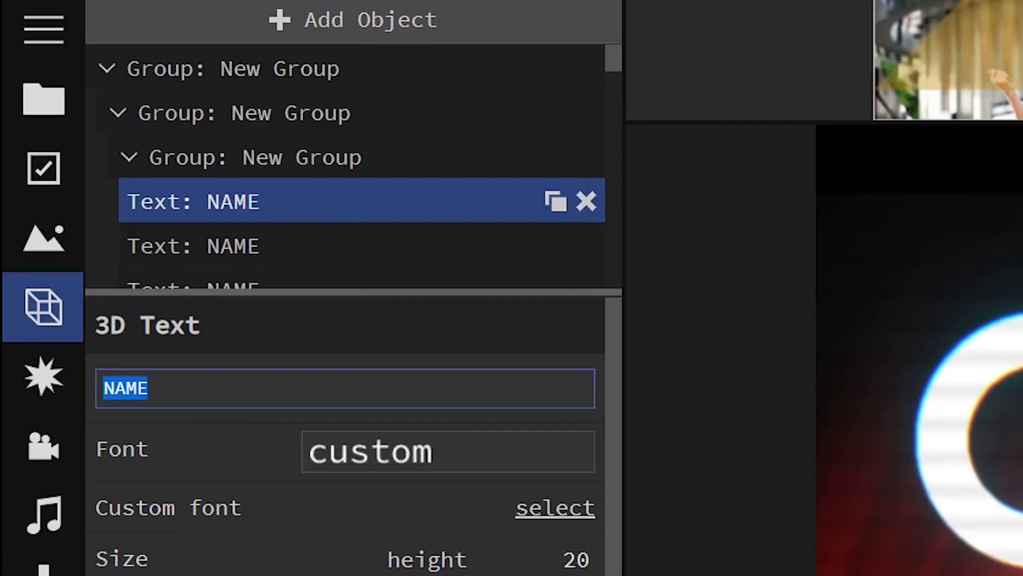
type("MADMU")
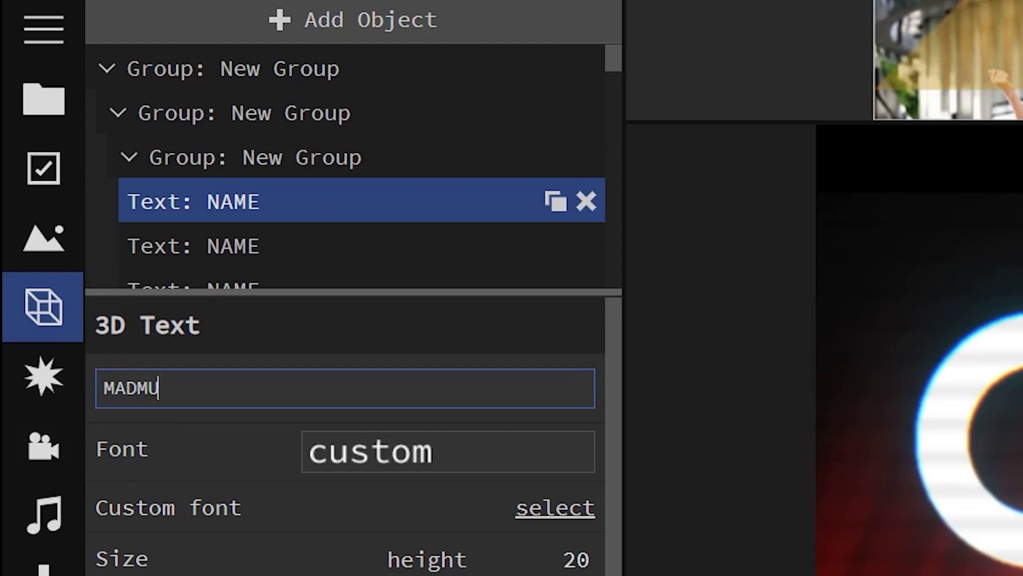
type("KS")
key("Return")
Change the remaining three NAME text objects in the group to MADMUKS
left_click(303, 262)
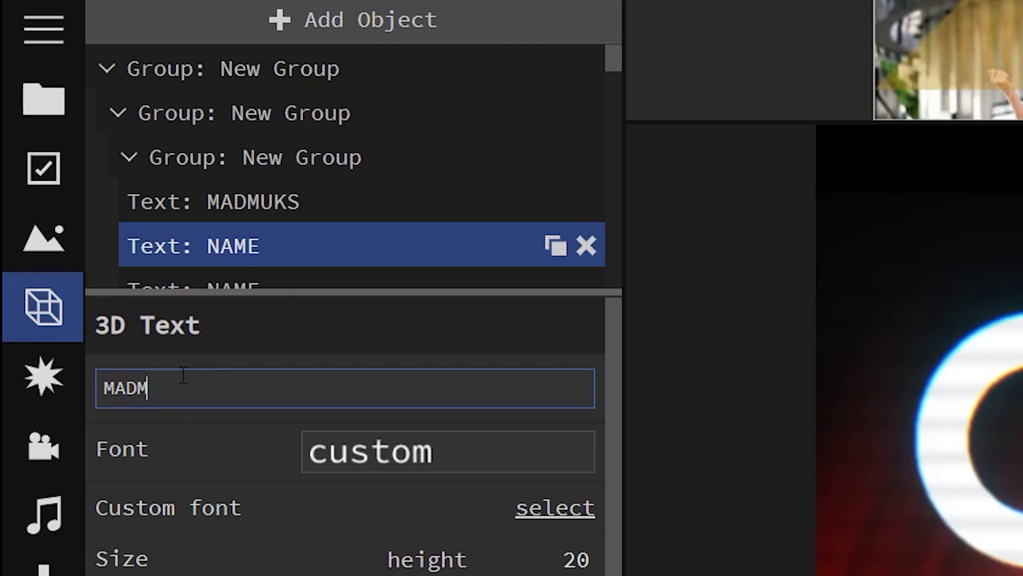
scroll(320, 137, "down", 3)
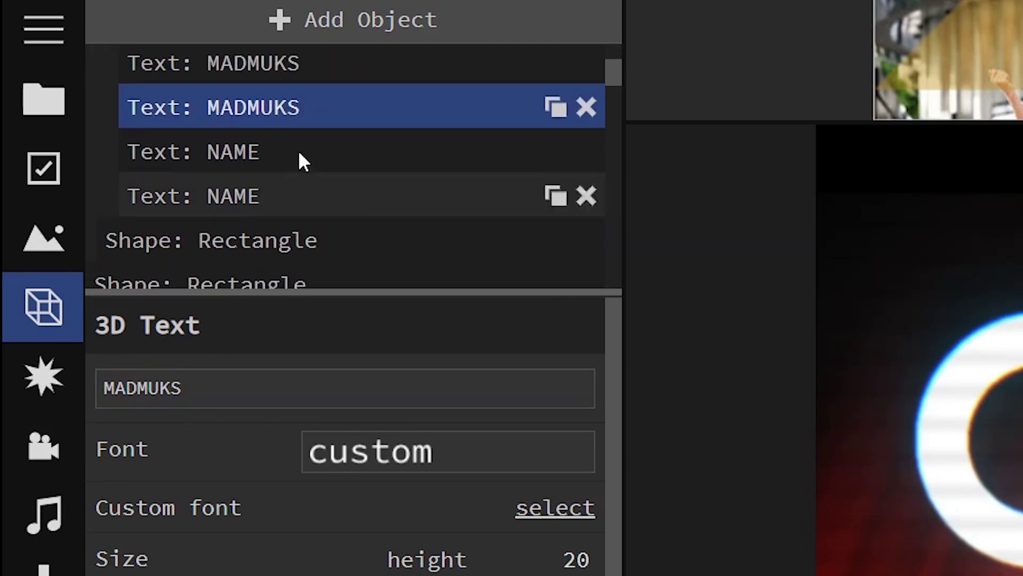
left_click(303, 160)
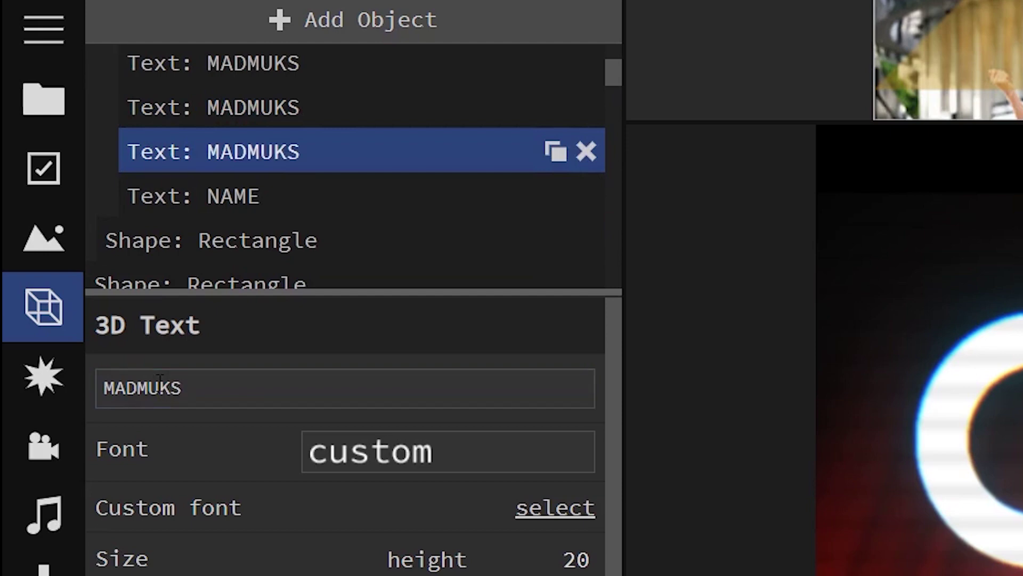
left_click(363, 214)
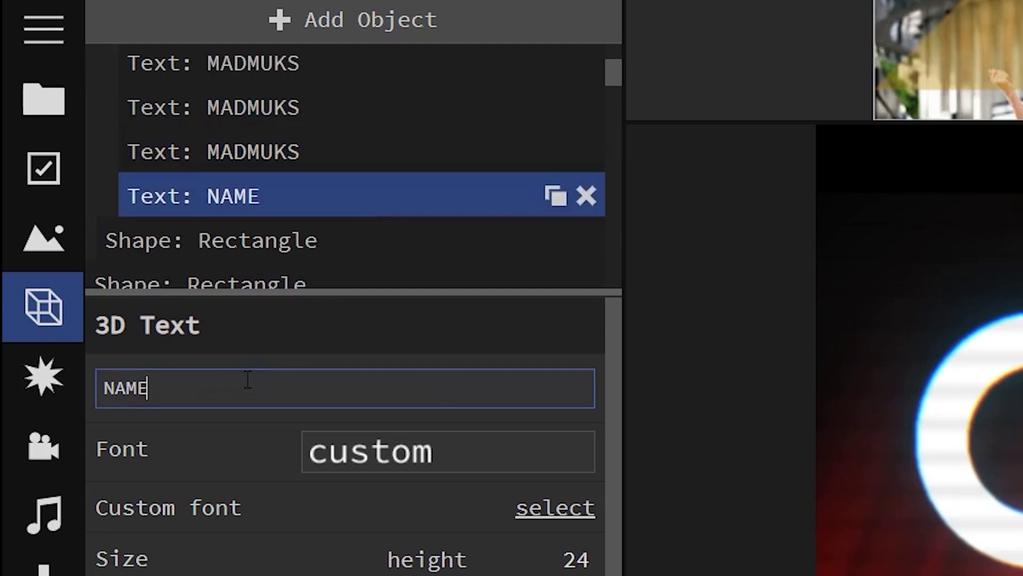
type("D")
type("MU")
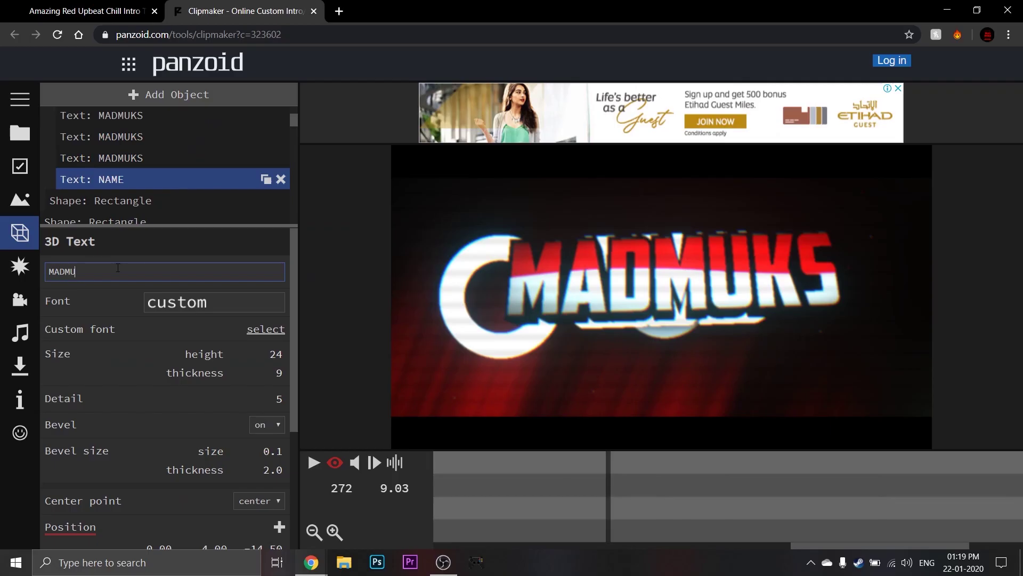
type("KS")
Move back to an earlier point on the timeline and play the intro to review the new text
left_click_drag(525, 523, 0, 467)
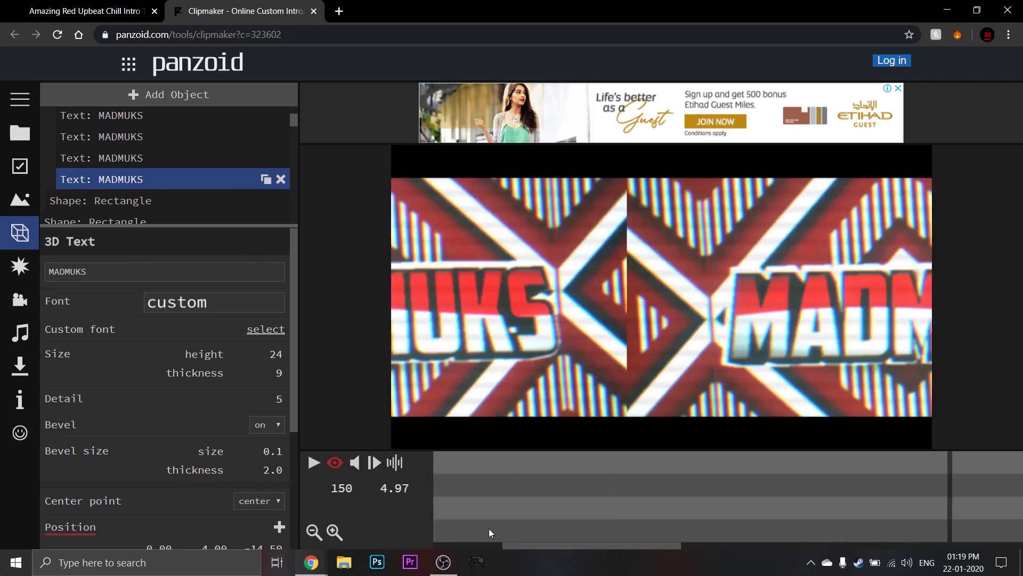
left_click_drag(488, 528, 170, 434)
key("space")
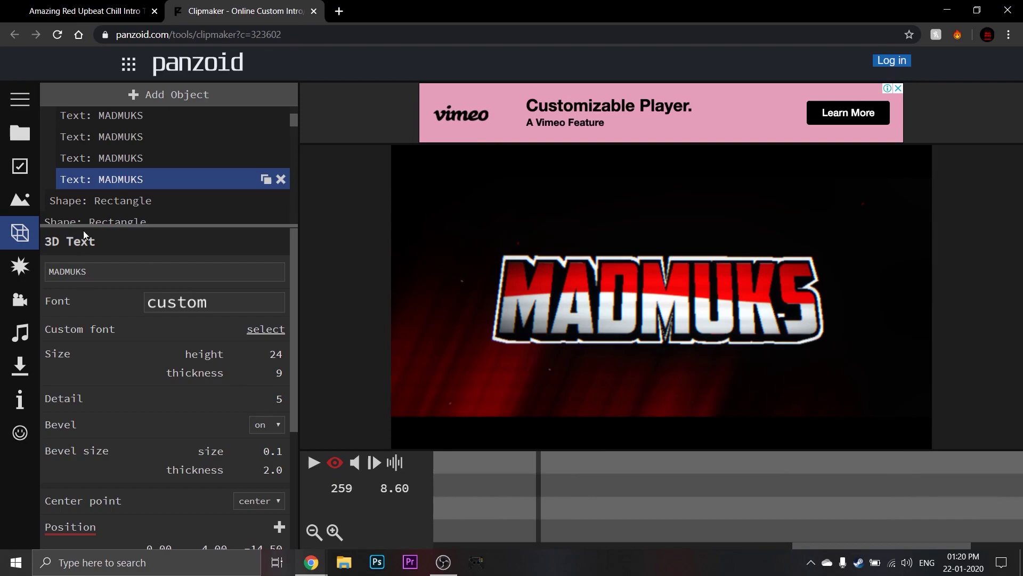
Set the font of the first MADMUKS text object to Carton Six
scroll(144, 165, "up", 2)
left_click(148, 182)
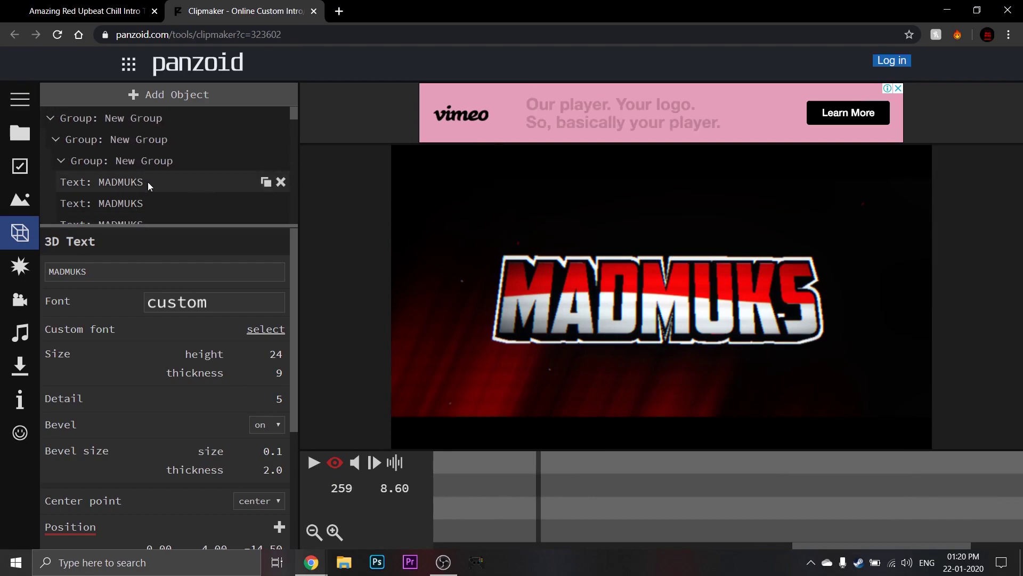
left_click(223, 307)
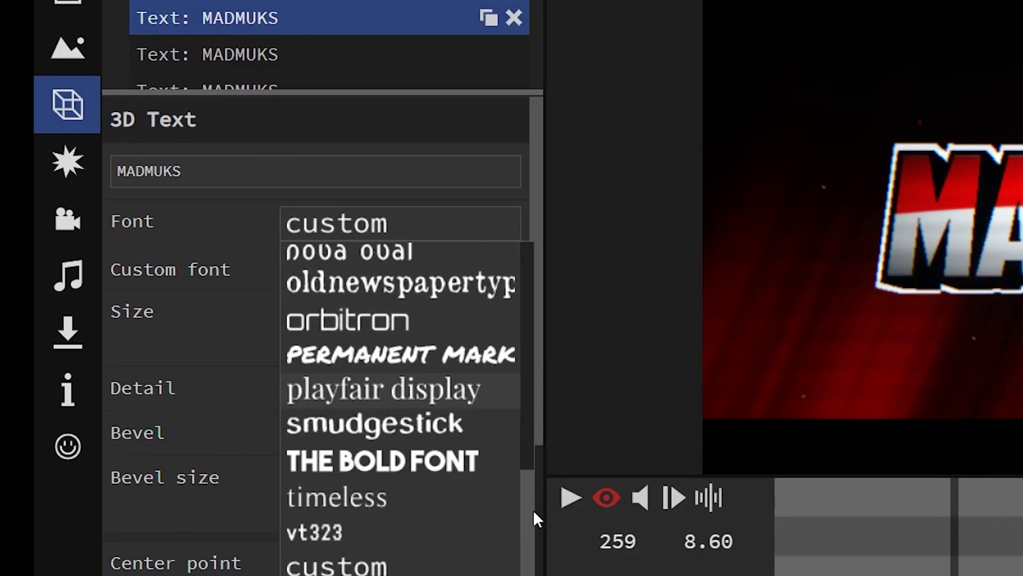
left_click_drag(533, 509, 445, 384)
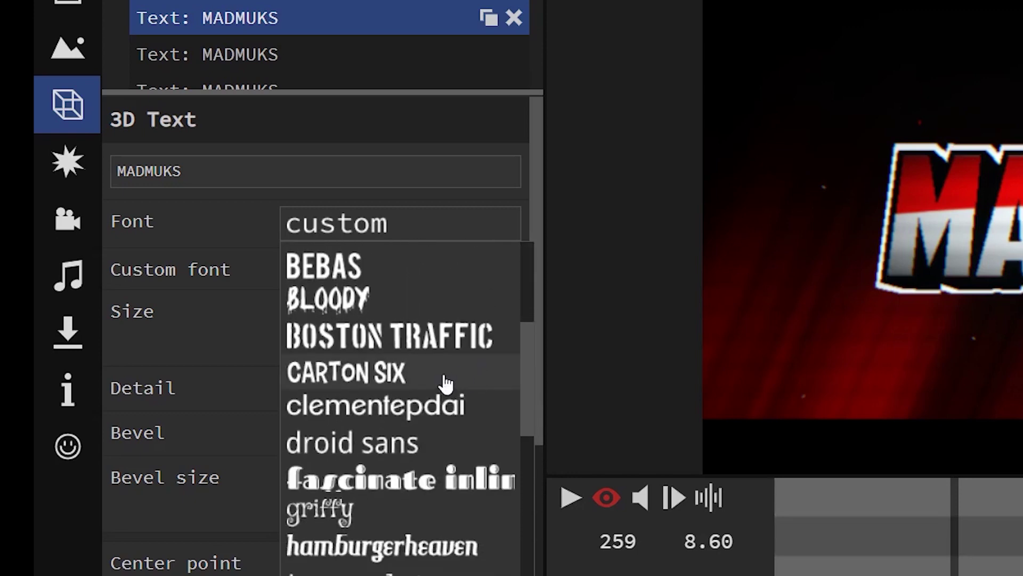
left_click(417, 379)
Set the font of the second MADMUKS text object to Carton Six
left_click(270, 53)
left_click(366, 219)
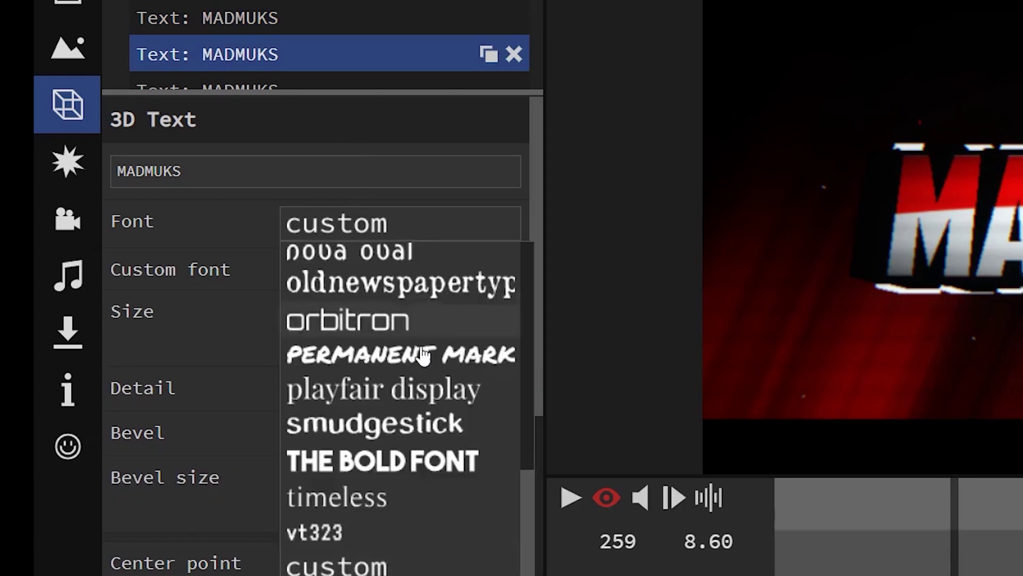
scroll(423, 349, "up", 10)
scroll(413, 383, "up", 3)
scroll(406, 418, "down", 6)
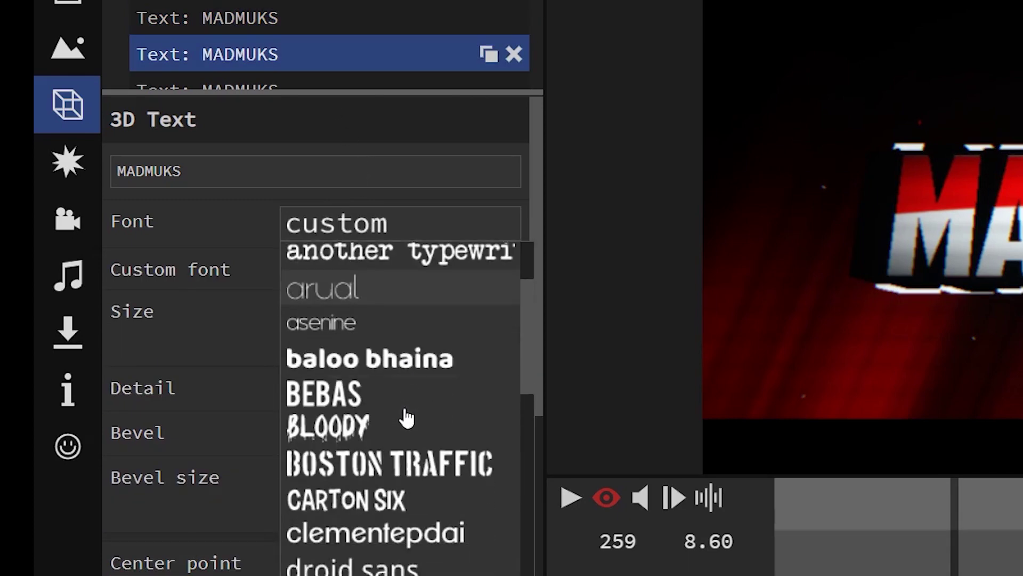
left_click(384, 388)
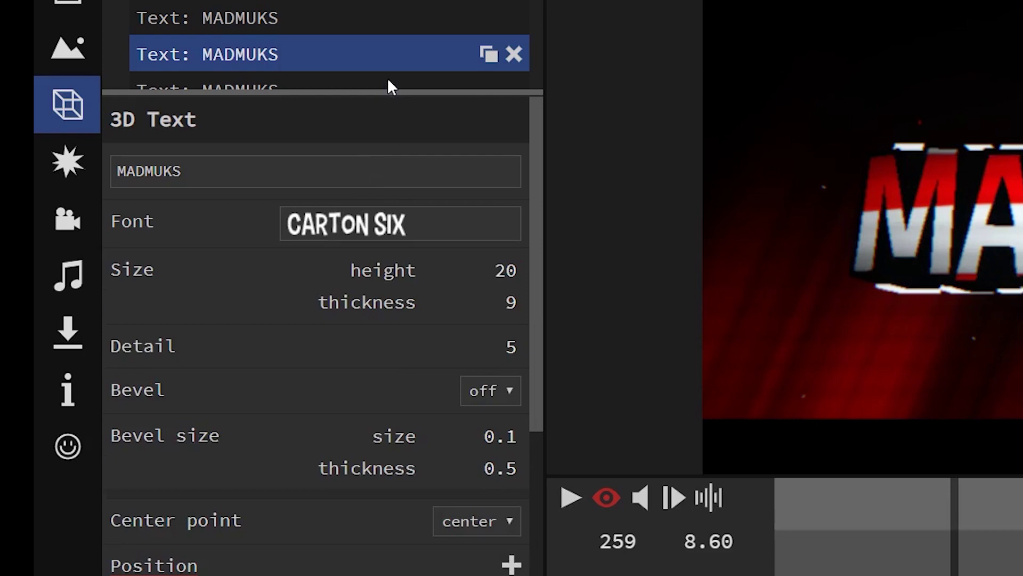
Set the font of the third MADMUKS text object to Carton Six and select the fourth MADMUKS text
left_click(388, 78)
left_click(429, 242)
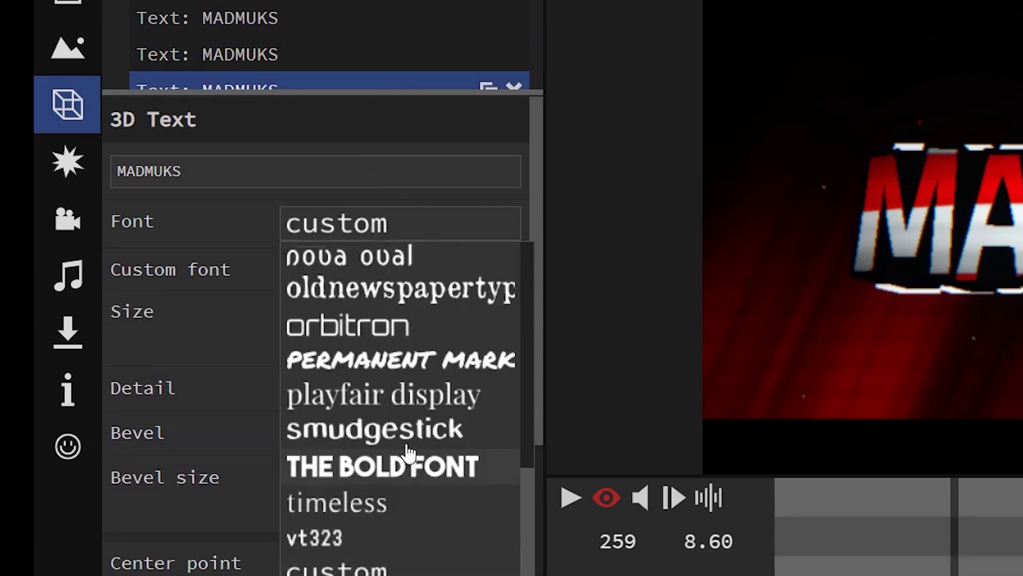
scroll(421, 457, "up", 3)
scroll(414, 426, "up", 5)
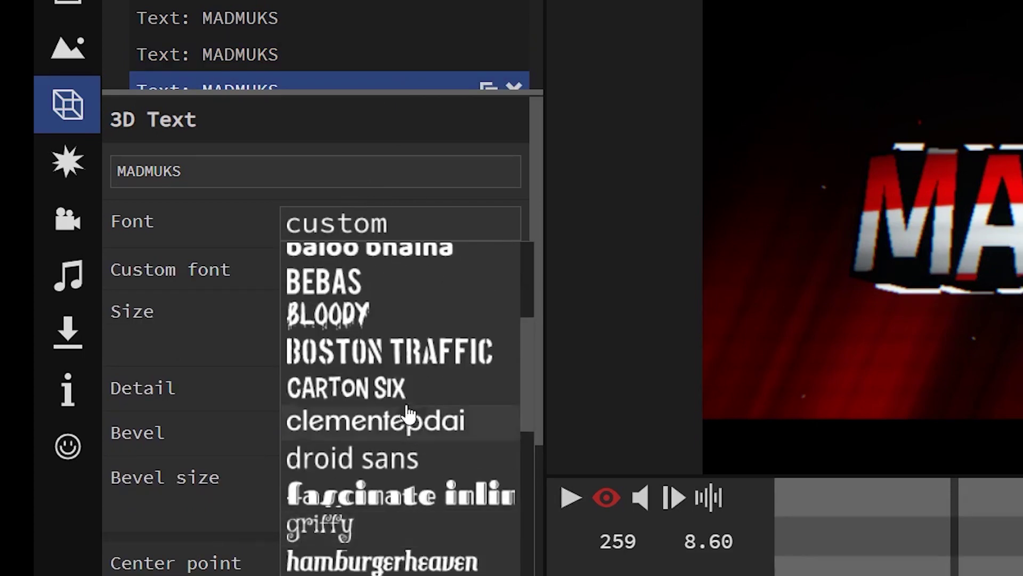
left_click(407, 388)
scroll(372, 53, "down", 2)
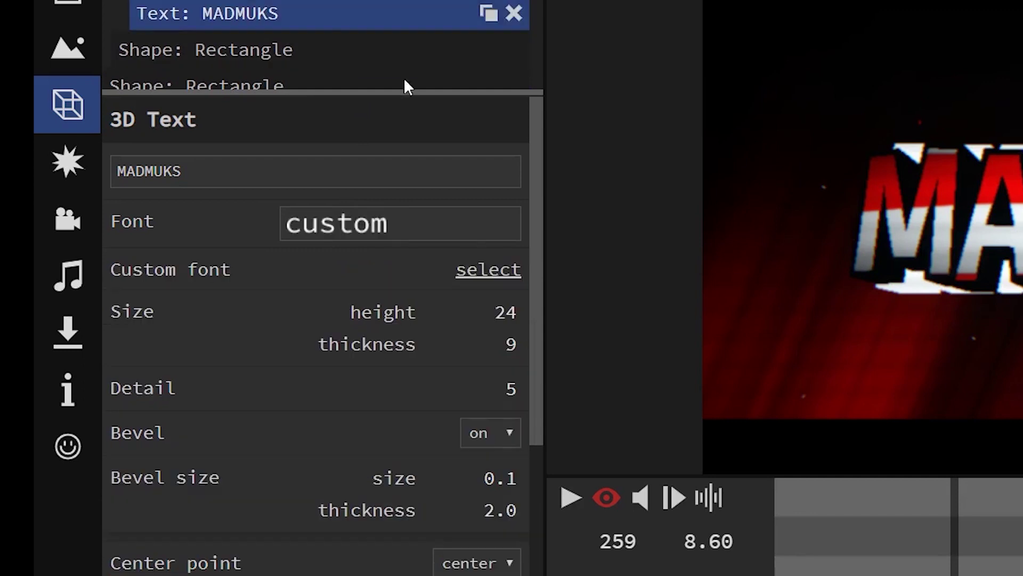
Set the font of the fourth MADMUKS text object to Carton Six
left_click(477, 239)
scroll(445, 407, "up", 5)
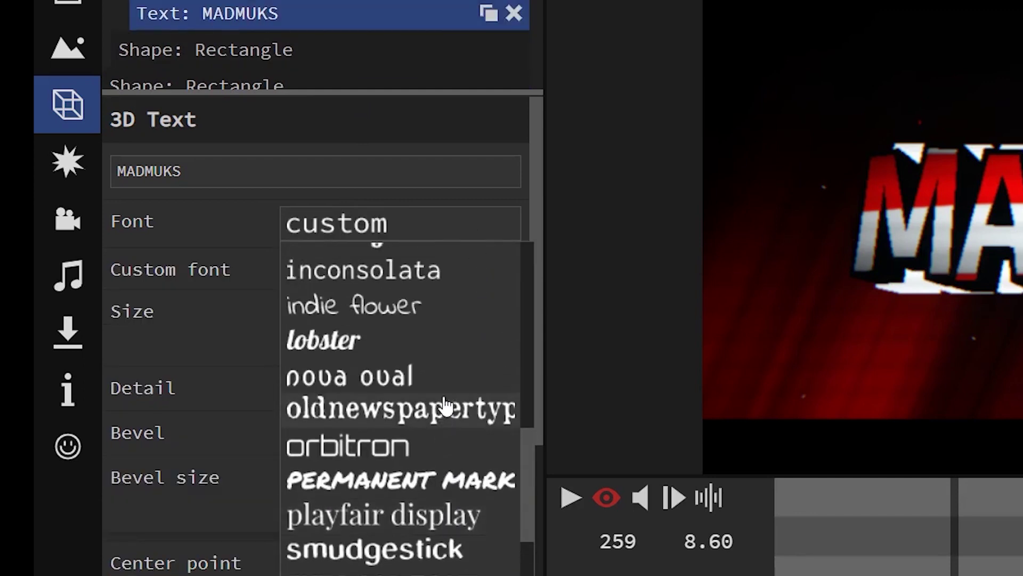
left_click(373, 274)
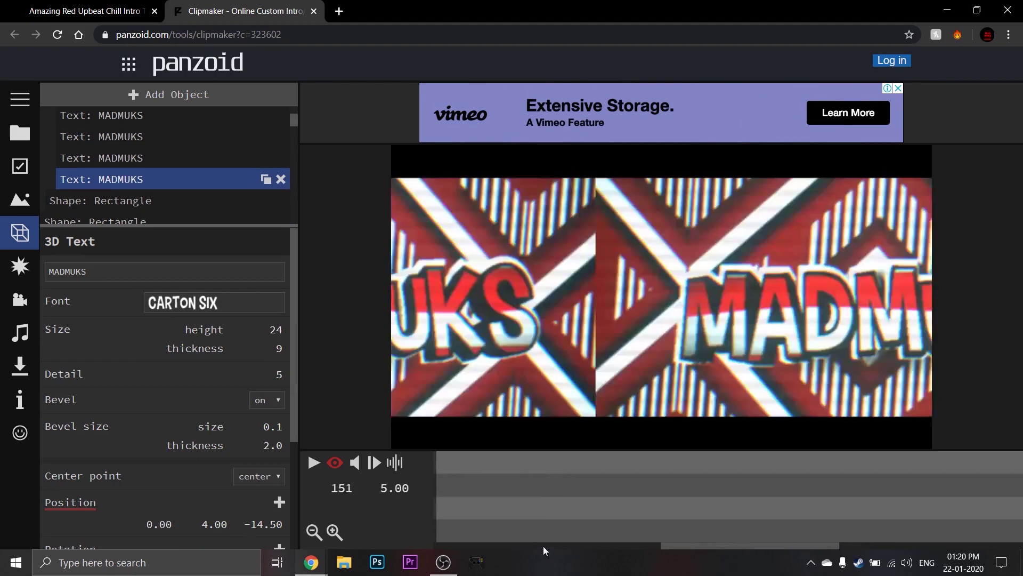
Return to an earlier point on the timeline and play the intro to review the text in its new font
left_click(543, 546)
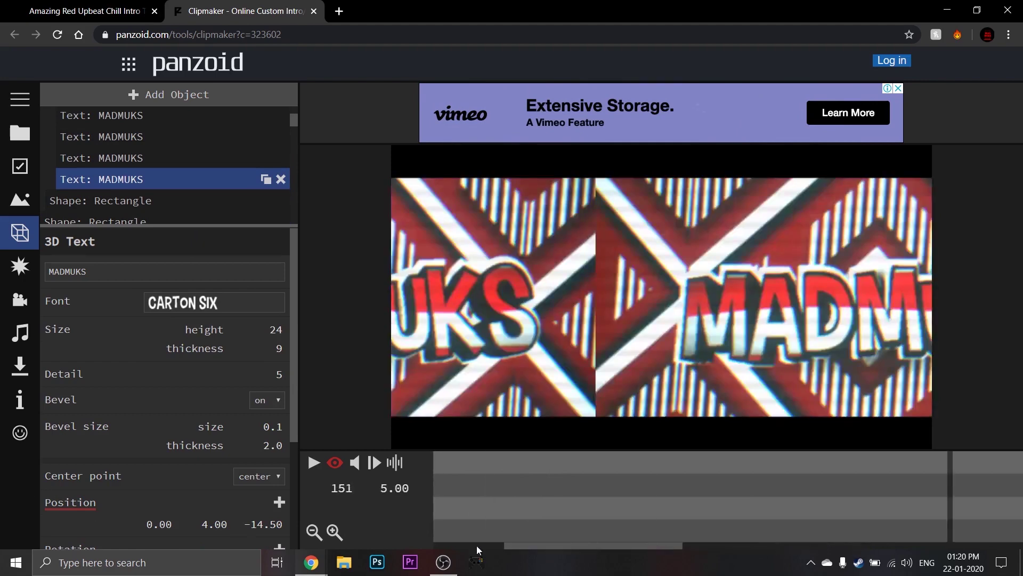
left_click(476, 545)
left_click_drag(448, 525, 331, 485)
left_click(315, 463)
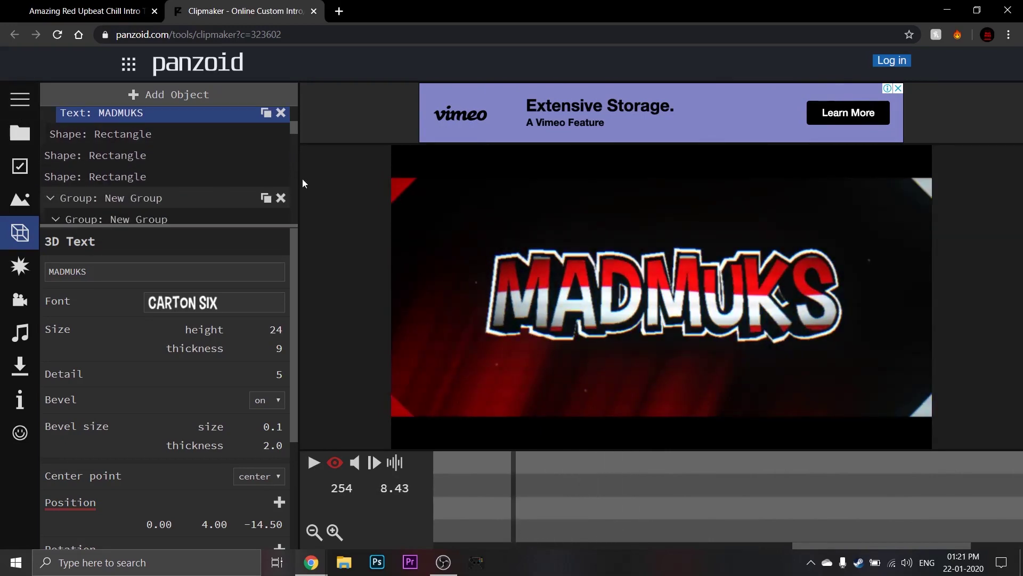
left_click_drag(297, 133, 293, 101)
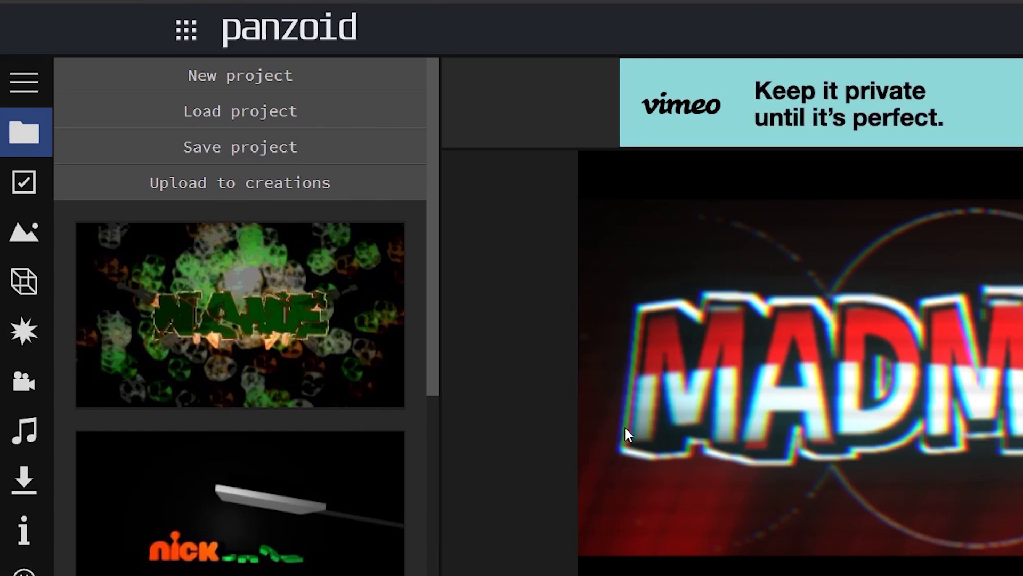
Configure the video download with good quality mode and the .webm (vp8/opus) format
left_click(17, 477)
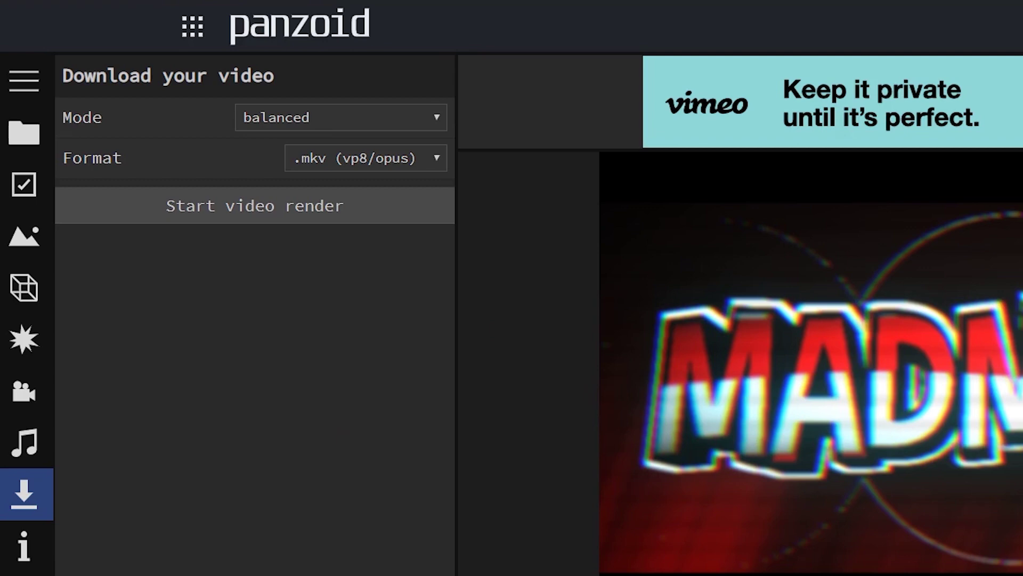
left_click(395, 120)
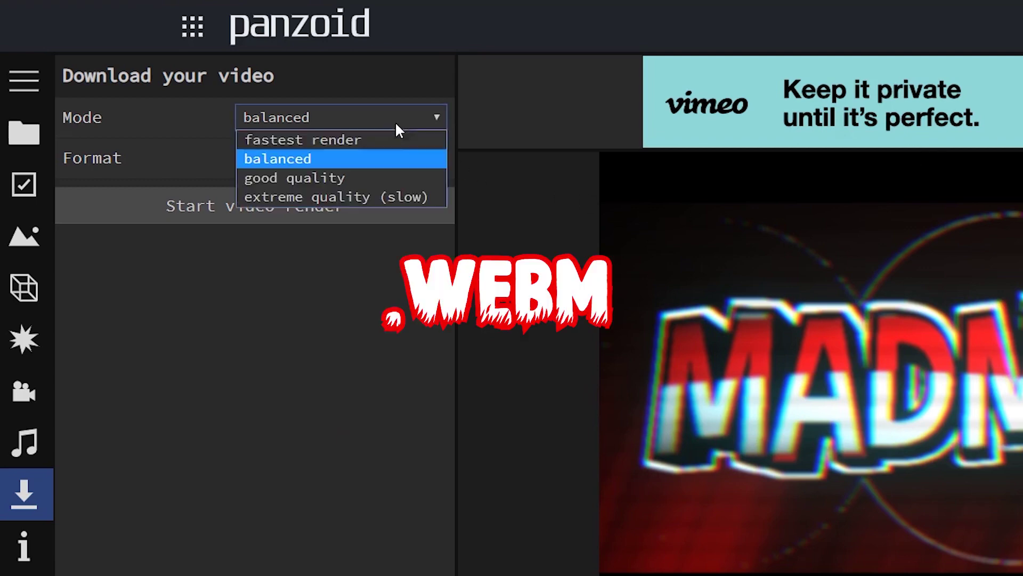
left_click(359, 177)
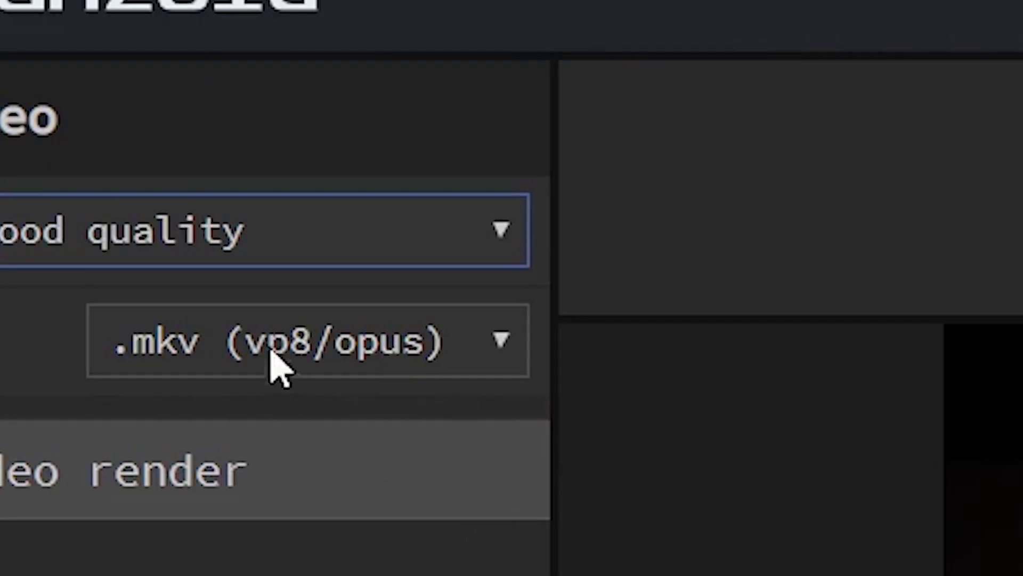
left_click(324, 365)
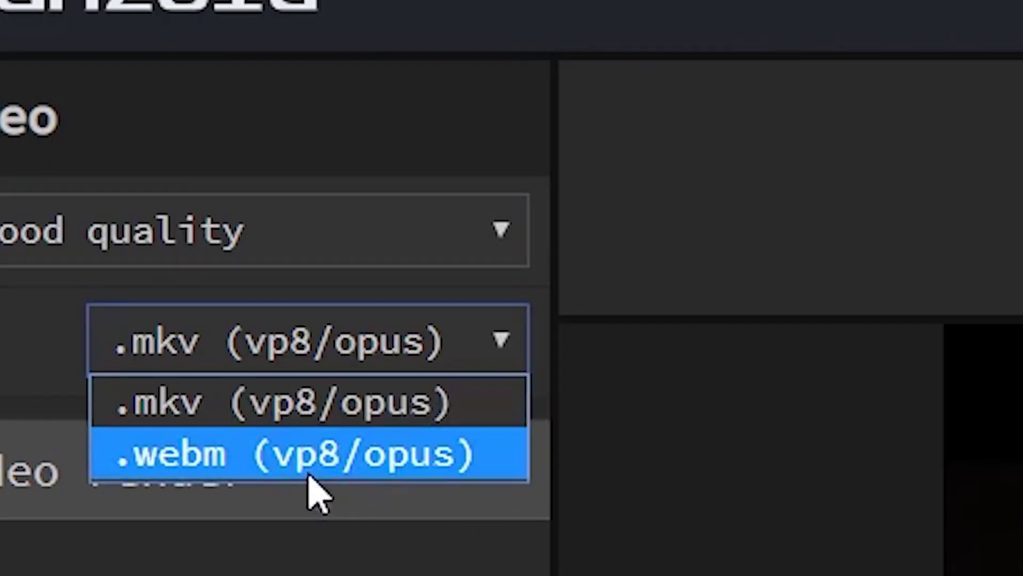
left_click(397, 469)
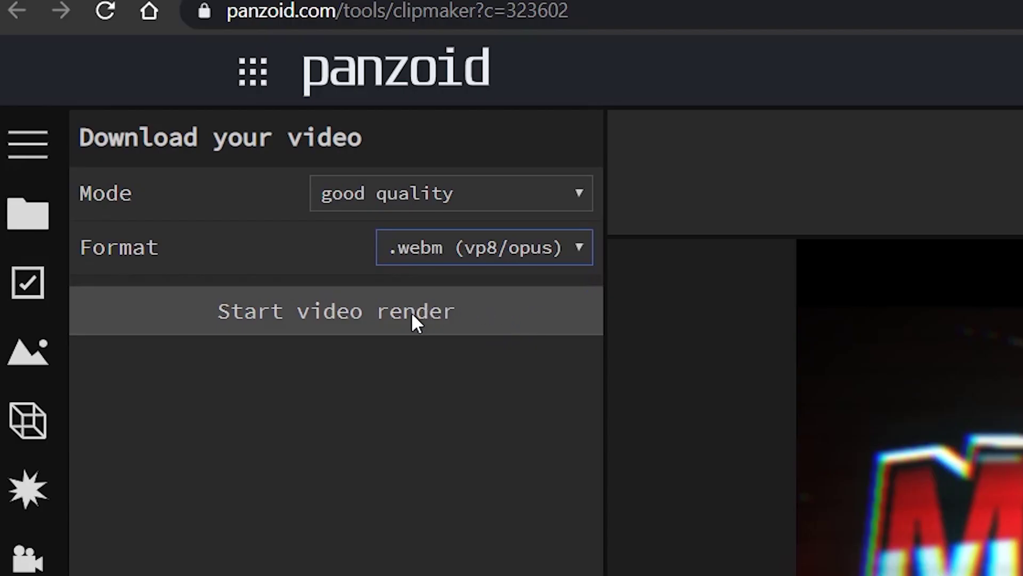
Render the video, allowing the site to store files on this device, and download the finished render
left_click(159, 488)
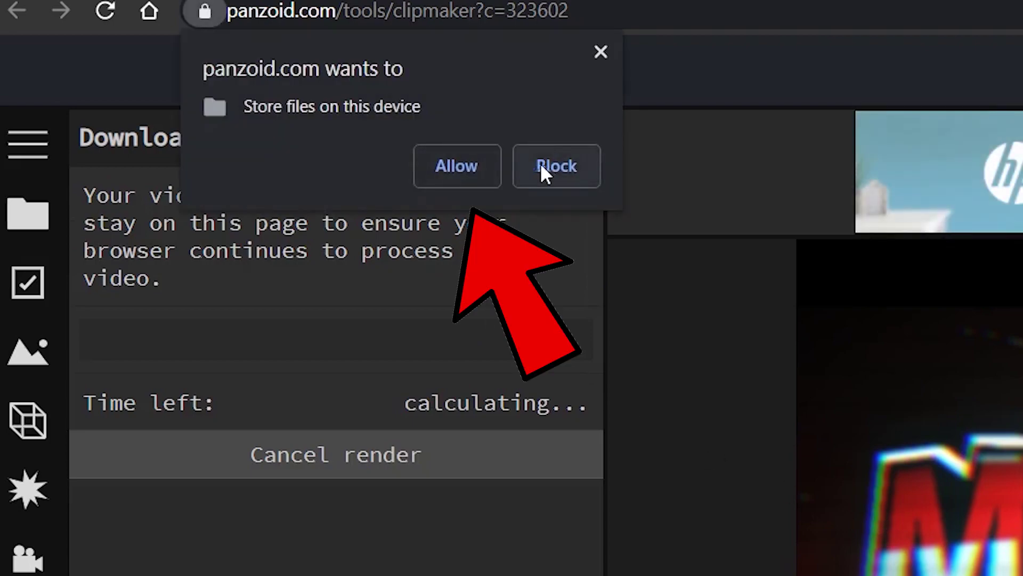
left_click(487, 162)
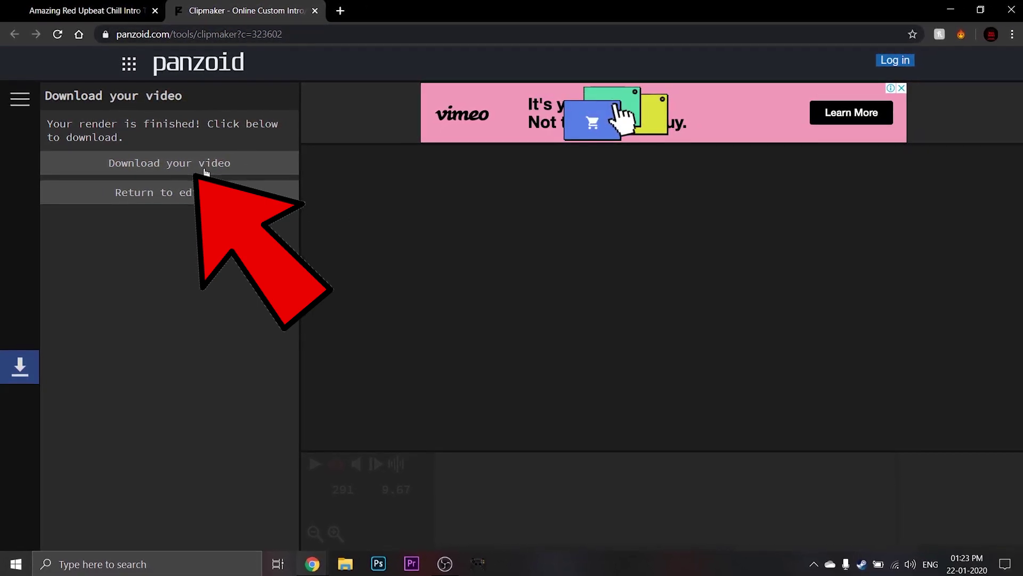
left_click(251, 166)
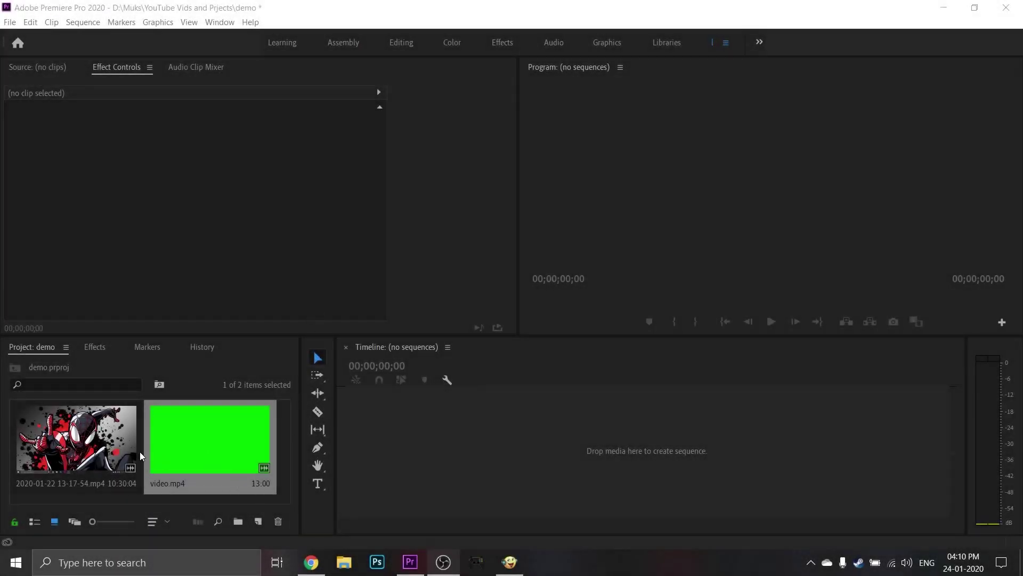
left_click(115, 487)
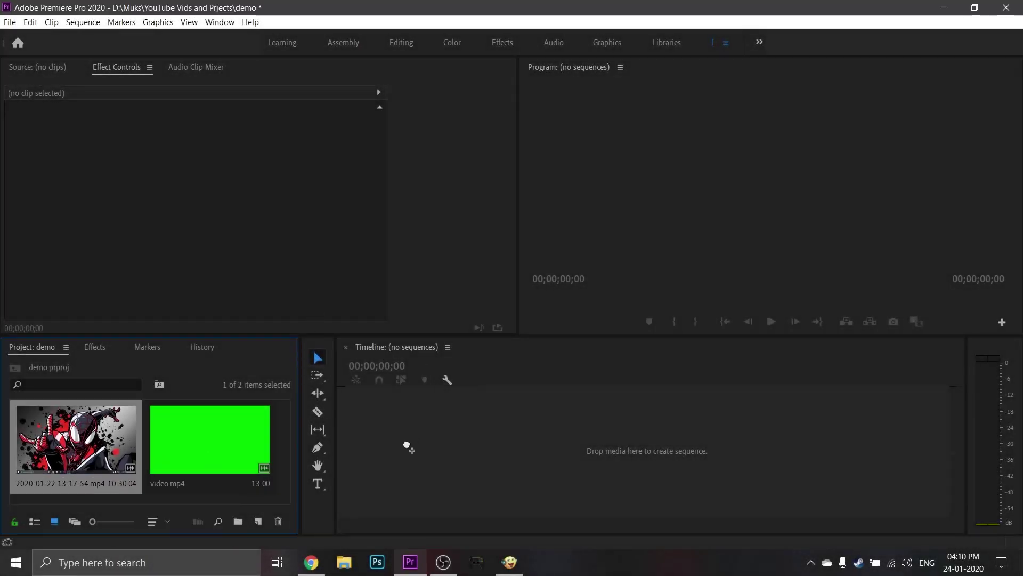